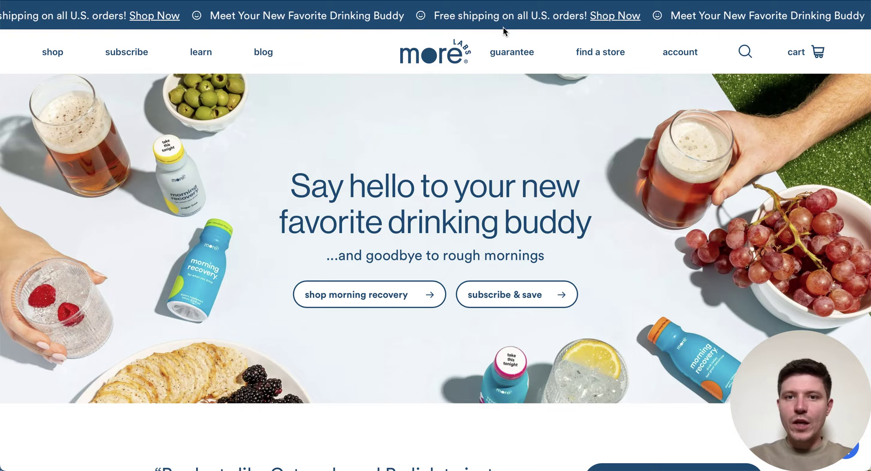
Open the Demo Marquee's settings and browse its three content items and font options
{"action": "scroll", "coordinate": [647, 167], "scroll_direction": "down", "scroll_amount": 3}
{"action": "scroll", "coordinate": [651, 178], "scroll_direction": "down", "scroll_amount": 7}
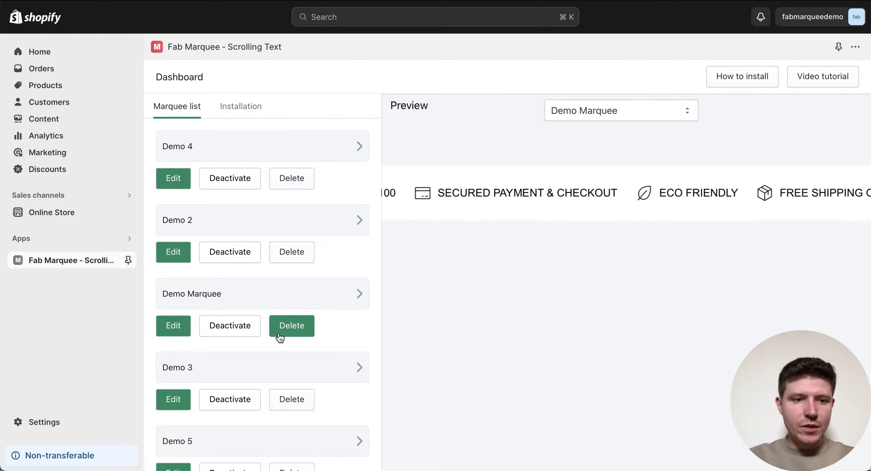
{"action": "scroll", "coordinate": [280, 337], "scroll_direction": "down", "scroll_amount": 1}
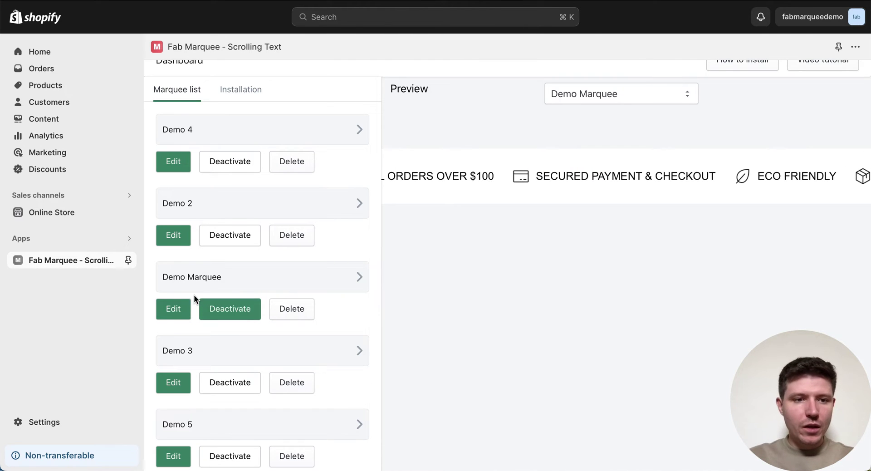
{"action": "left_click", "coordinate": [173, 310]}
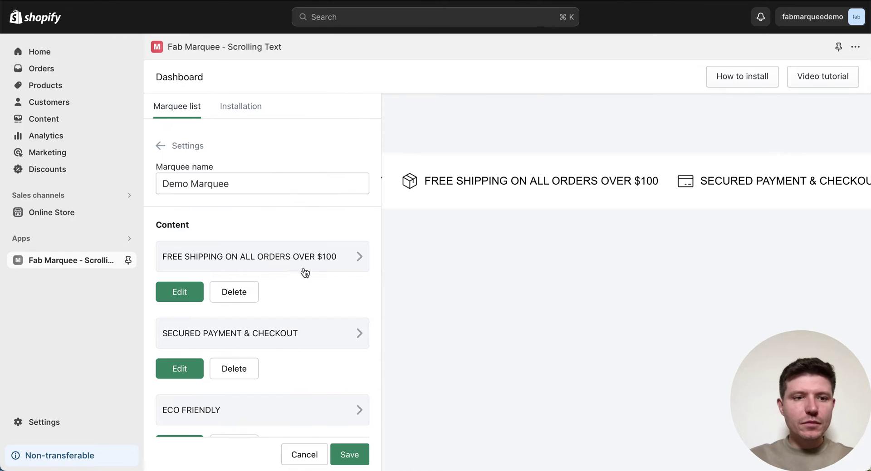
{"action": "scroll", "coordinate": [338, 277], "scroll_direction": "down", "scroll_amount": 2}
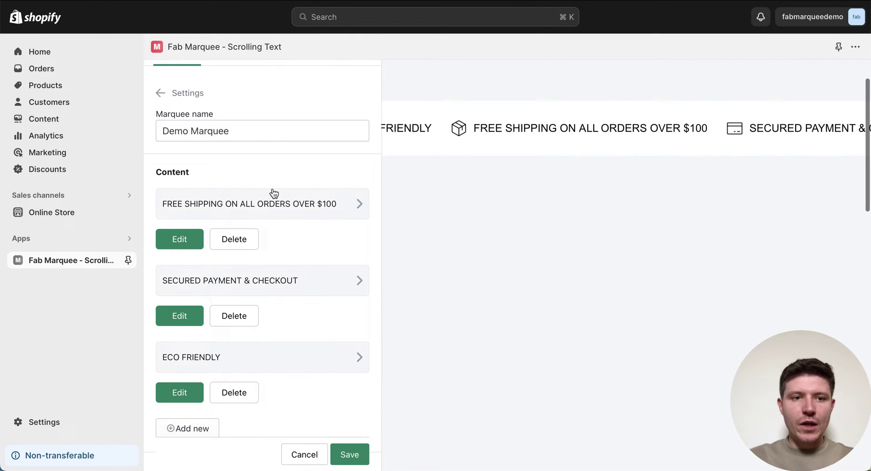
{"action": "scroll", "coordinate": [341, 233], "scroll_direction": "down", "scroll_amount": 1}
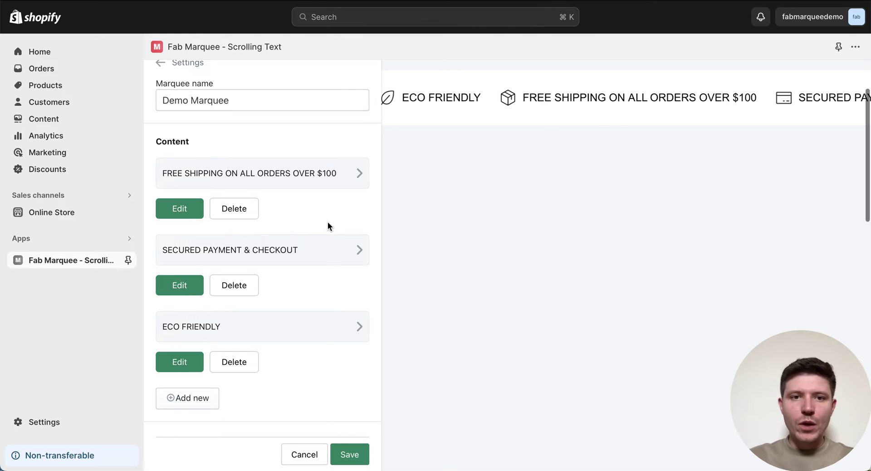
{"action": "scroll", "coordinate": [327, 223], "scroll_direction": "up", "scroll_amount": 1}
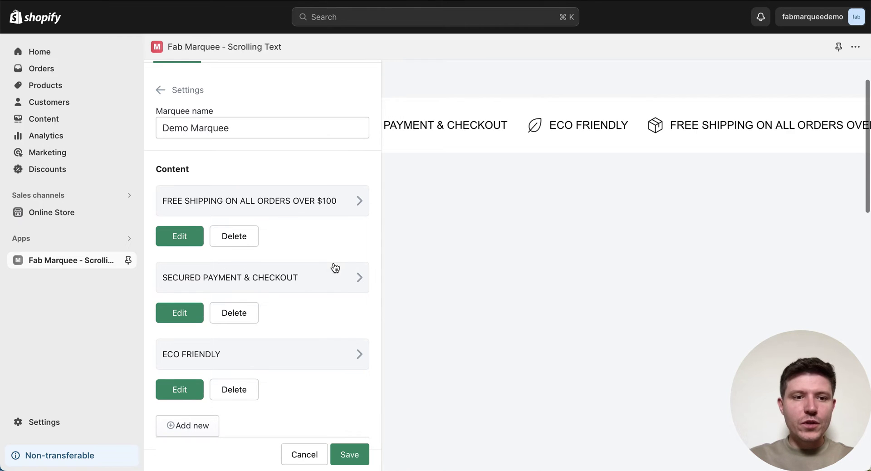
{"action": "scroll", "coordinate": [284, 302], "scroll_direction": "down", "scroll_amount": 1}
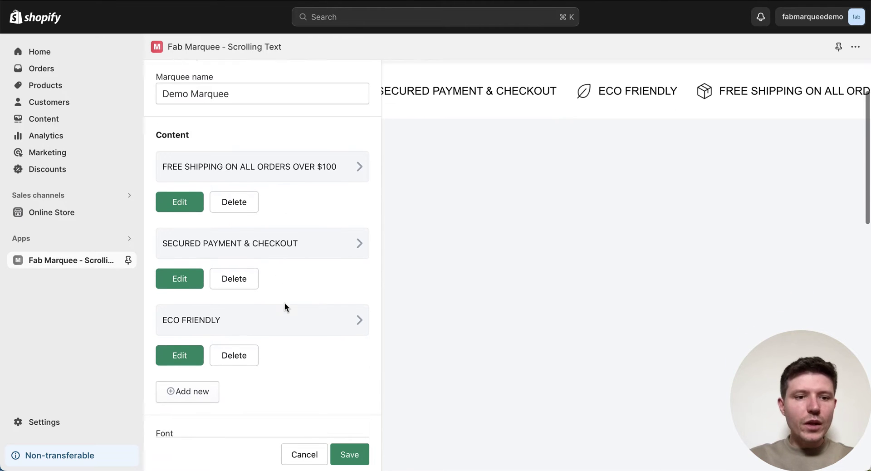
{"action": "scroll", "coordinate": [284, 307], "scroll_direction": "down", "scroll_amount": 1}
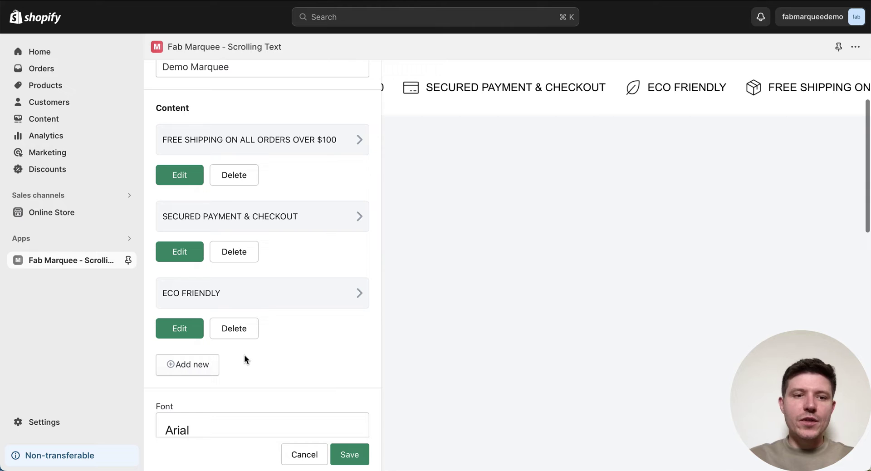
{"action": "scroll", "coordinate": [253, 352], "scroll_direction": "up", "scroll_amount": 1}
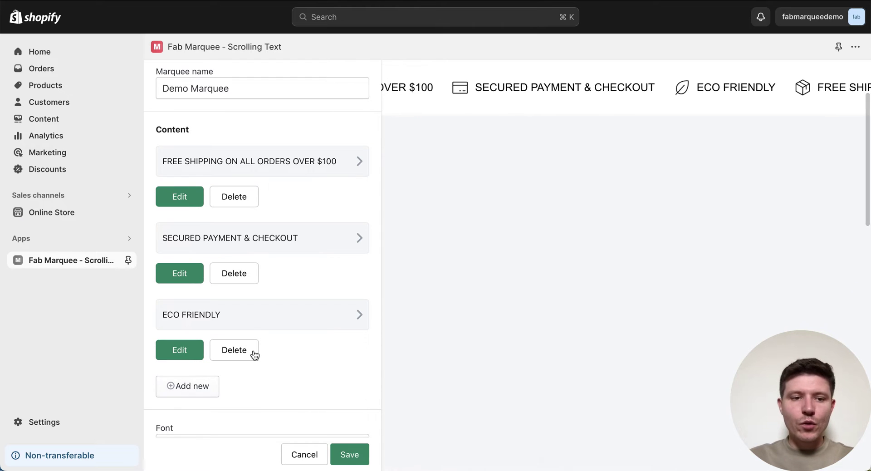
Open the 'FREE SHIPPING ON ALL ORDERS OVER $100' content item and look through its fields
{"action": "left_click", "coordinate": [199, 197]}
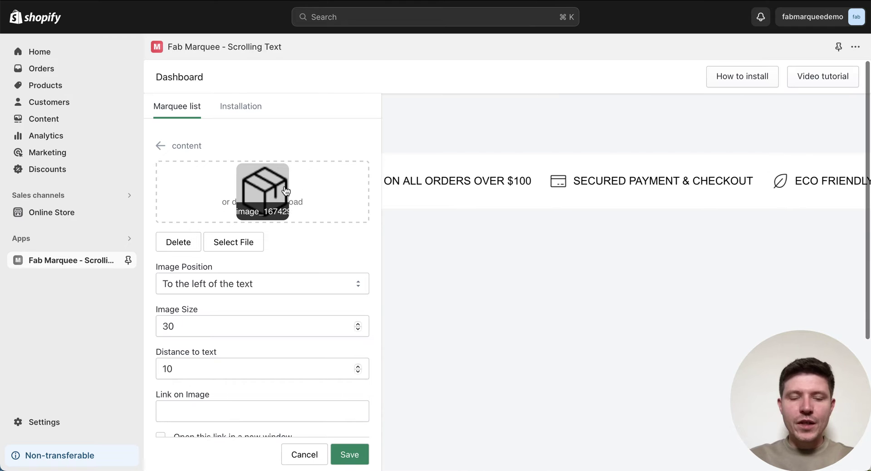
{"action": "scroll", "coordinate": [319, 228], "scroll_direction": "down", "scroll_amount": 3}
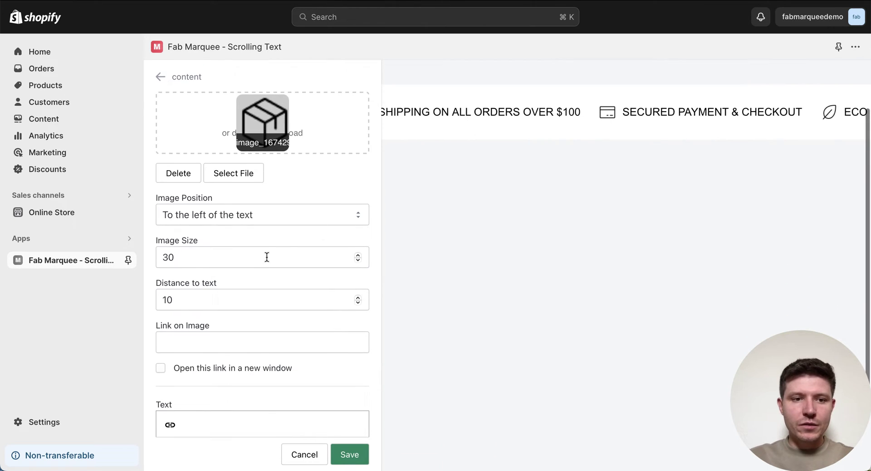
{"action": "scroll", "coordinate": [266, 256], "scroll_direction": "down", "scroll_amount": 3}
{"action": "scroll", "coordinate": [348, 225], "scroll_direction": "down", "scroll_amount": 2}
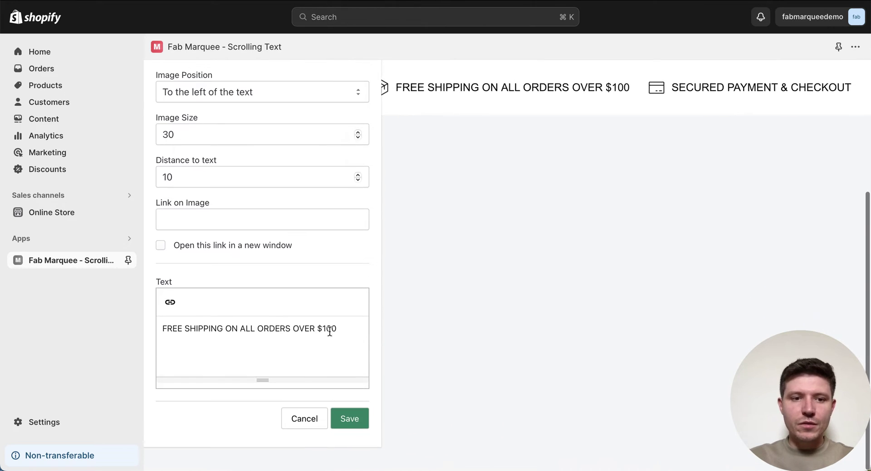
{"action": "scroll", "coordinate": [276, 258], "scroll_direction": "up", "scroll_amount": 5}
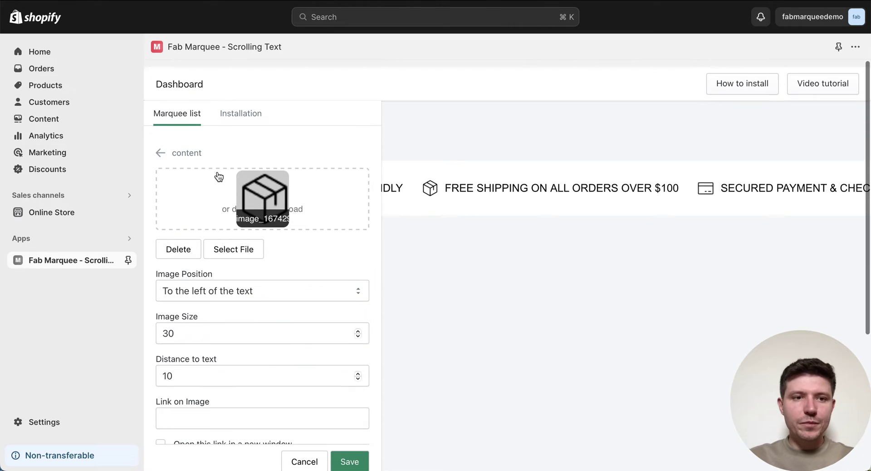
Back in Demo Marquee settings, review the font, spacing, animation, layout and mobile options
{"action": "left_click", "coordinate": [159, 145]}
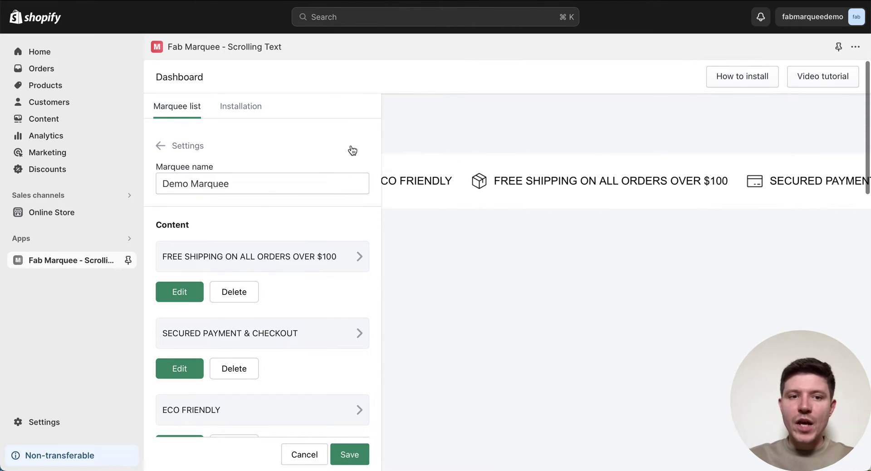
{"action": "scroll", "coordinate": [359, 197], "scroll_direction": "down", "scroll_amount": 10}
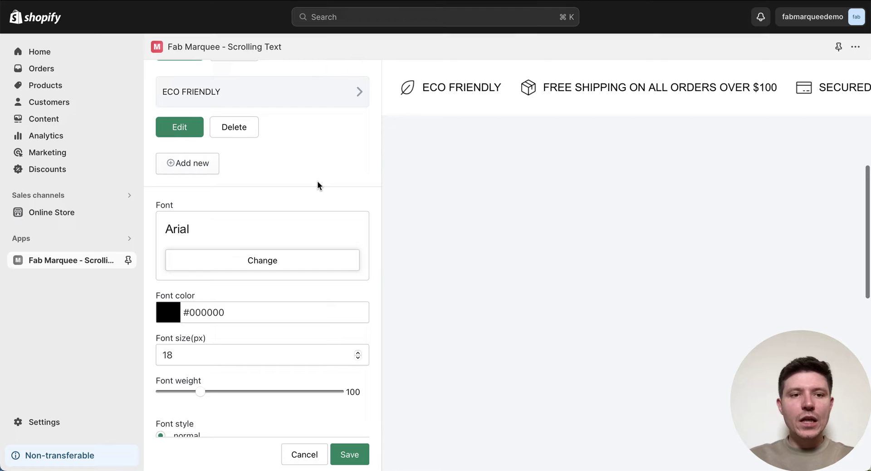
{"action": "scroll", "coordinate": [317, 181], "scroll_direction": "down", "scroll_amount": 2}
{"action": "scroll", "coordinate": [313, 208], "scroll_direction": "down", "scroll_amount": 2}
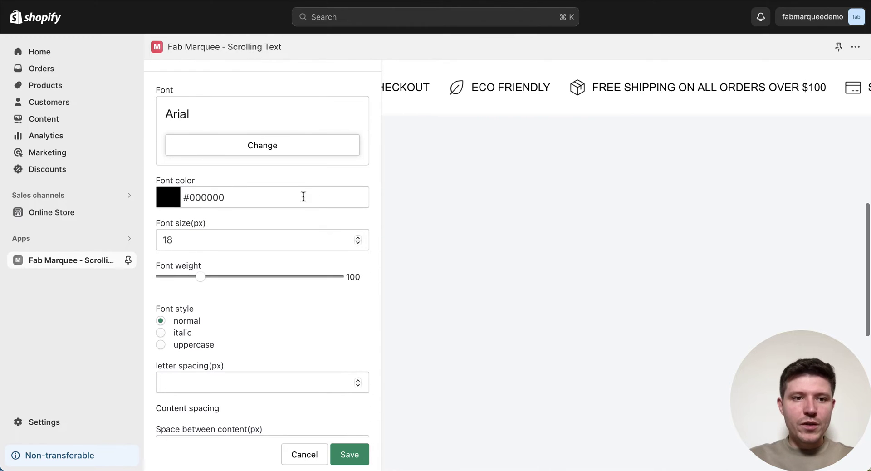
{"action": "scroll", "coordinate": [303, 182], "scroll_direction": "down", "scroll_amount": 2}
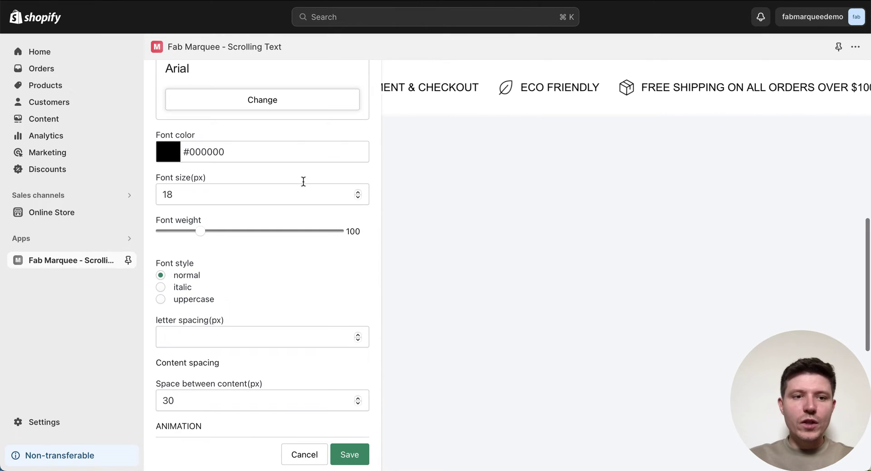
{"action": "scroll", "coordinate": [304, 262], "scroll_direction": "down", "scroll_amount": 2}
{"action": "scroll", "coordinate": [302, 259], "scroll_direction": "down", "scroll_amount": 2}
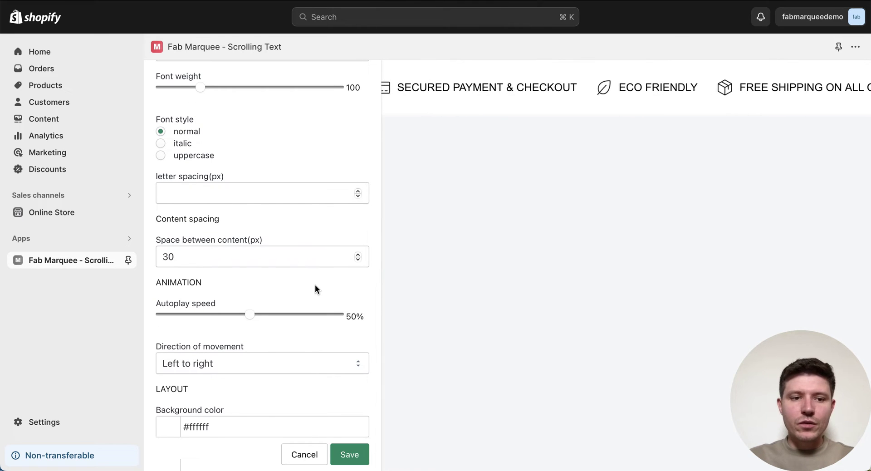
{"action": "scroll", "coordinate": [315, 284], "scroll_direction": "down", "scroll_amount": 3}
{"action": "scroll", "coordinate": [318, 272], "scroll_direction": "down", "scroll_amount": 1}
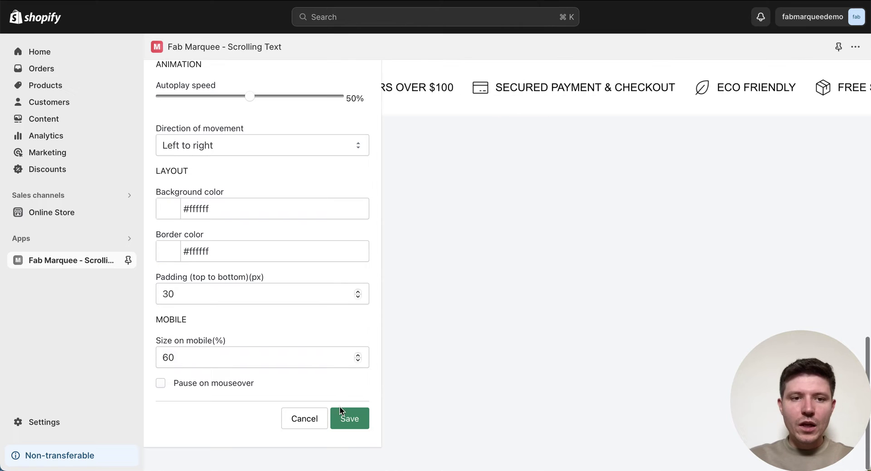
Discard the Demo Marquee settings and bring up the marquee Installation options
{"action": "left_click", "coordinate": [320, 421]}
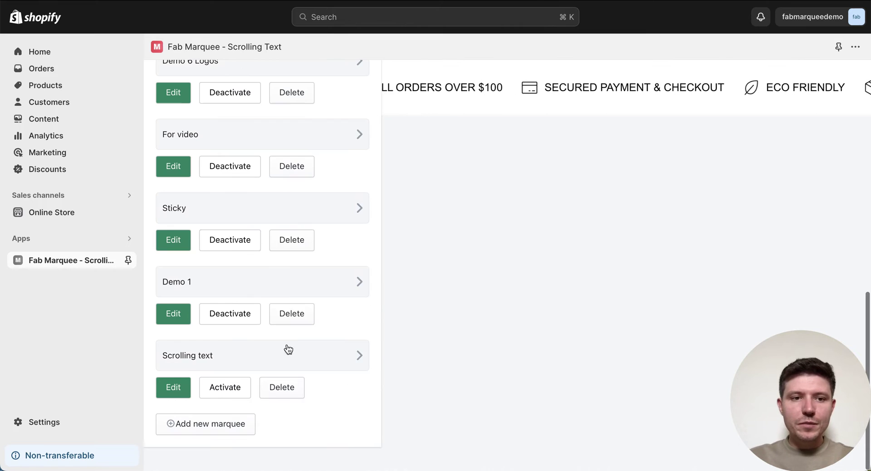
{"action": "scroll", "coordinate": [333, 266], "scroll_direction": "up", "scroll_amount": 8}
{"action": "scroll", "coordinate": [333, 265], "scroll_direction": "up", "scroll_amount": 4}
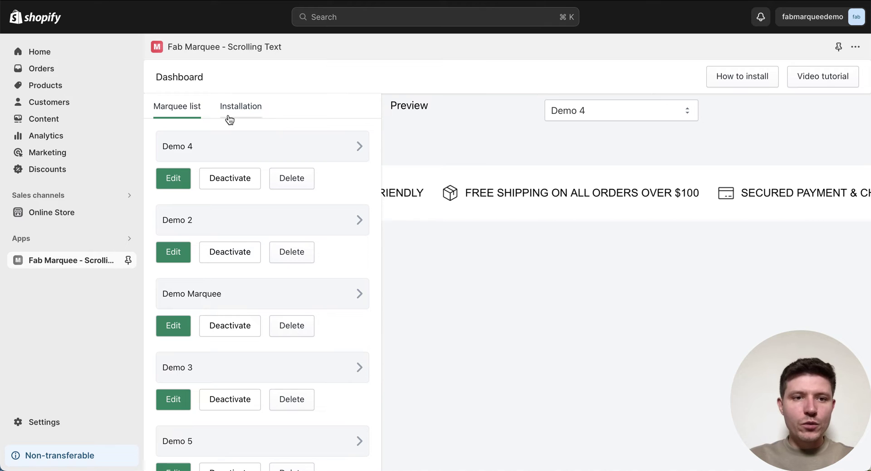
{"action": "left_click", "coordinate": [240, 109]}
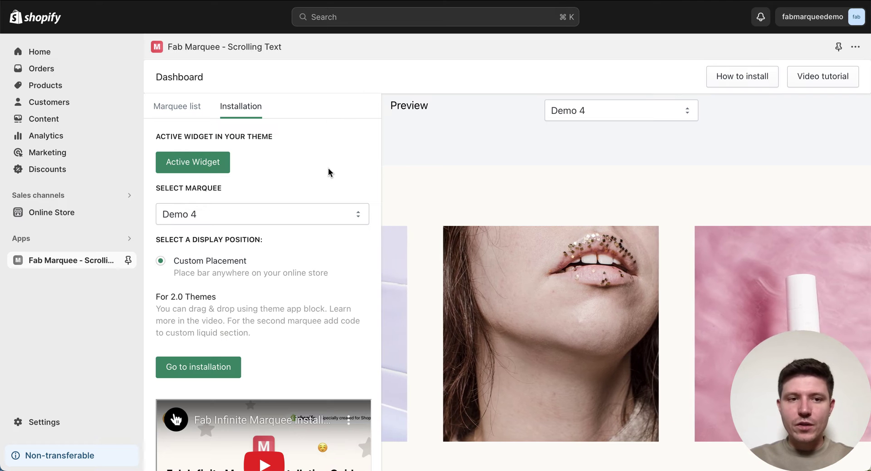
Select Demo 1 in the Select Marquee dropdown to preview its icon text bar
{"action": "scroll", "coordinate": [344, 174], "scroll_direction": "down", "scroll_amount": 1}
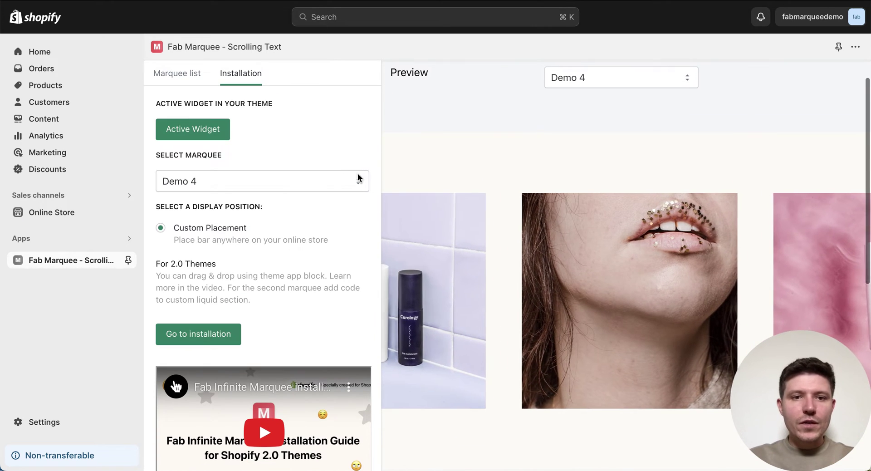
{"action": "left_click", "coordinate": [299, 182]}
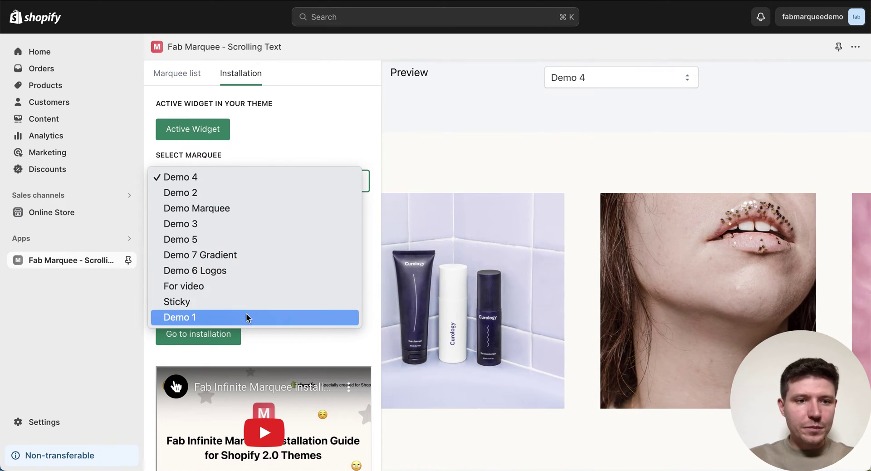
{"action": "left_click", "coordinate": [243, 314]}
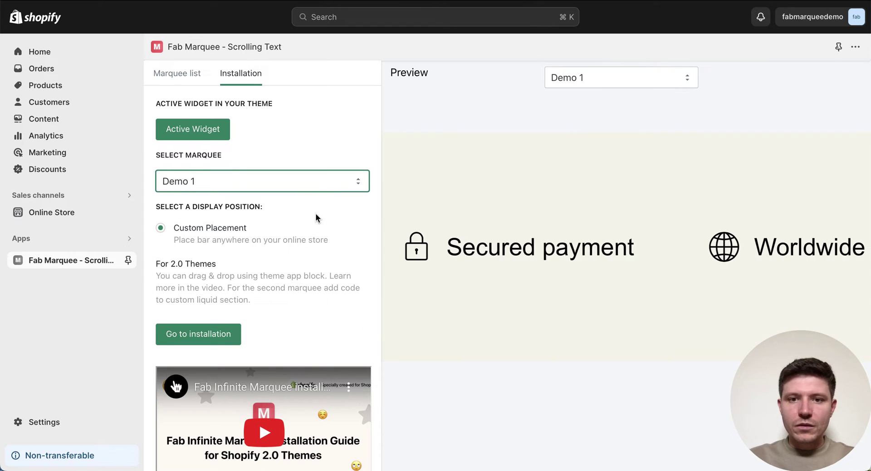
{"action": "scroll", "coordinate": [311, 204], "scroll_direction": "up", "scroll_amount": 1}
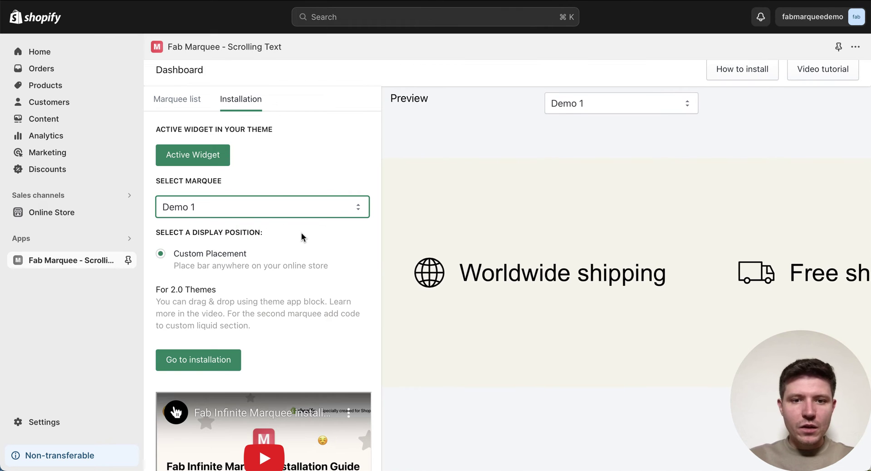
Copy Demo 1's older-theme embed code to the clipboard
{"action": "scroll", "coordinate": [329, 244], "scroll_direction": "down", "scroll_amount": 1}
{"action": "scroll", "coordinate": [330, 245], "scroll_direction": "down", "scroll_amount": 2}
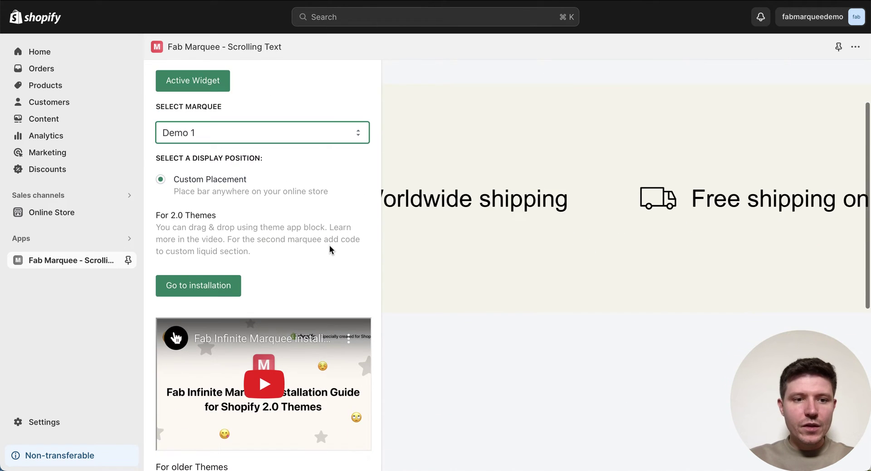
{"action": "scroll", "coordinate": [329, 244], "scroll_direction": "down", "scroll_amount": 3}
{"action": "scroll", "coordinate": [334, 220], "scroll_direction": "down", "scroll_amount": 2}
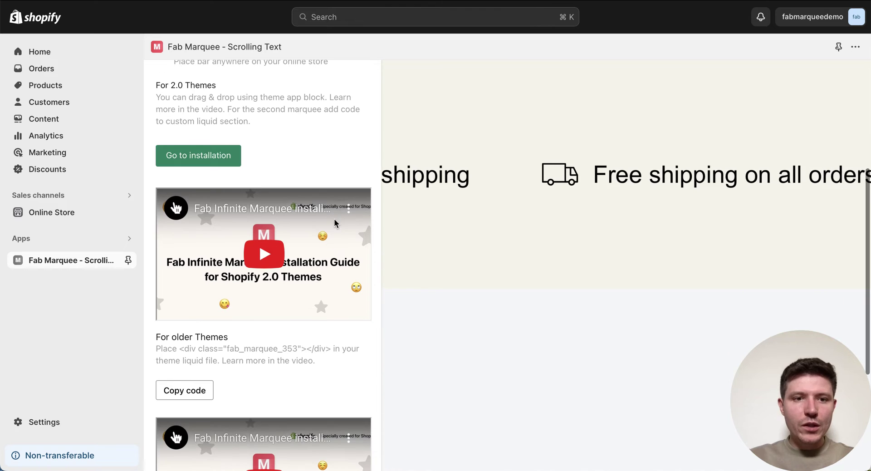
{"action": "left_click", "coordinate": [188, 389]}
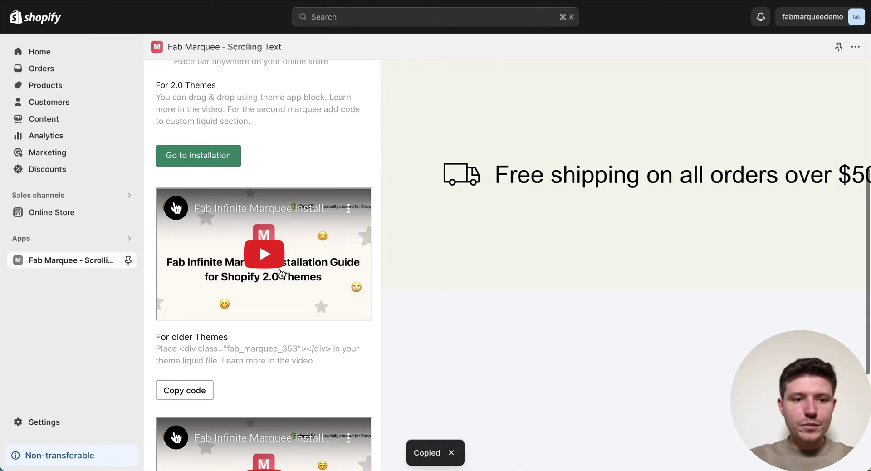
{"action": "scroll", "coordinate": [280, 272], "scroll_direction": "up", "scroll_amount": 2}
{"action": "scroll", "coordinate": [254, 282], "scroll_direction": "up", "scroll_amount": 1}
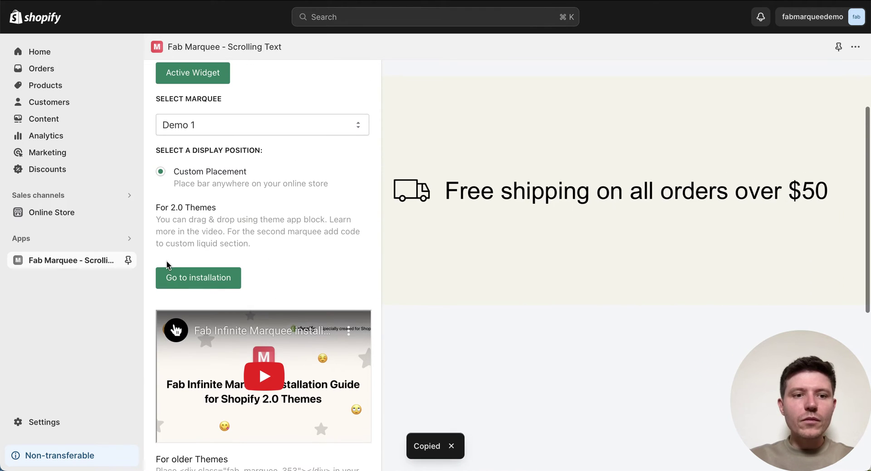
Add an Apps section with the Fab Custom Marquee block after the home page's last image banner
{"action": "left_click", "coordinate": [212, 280]}
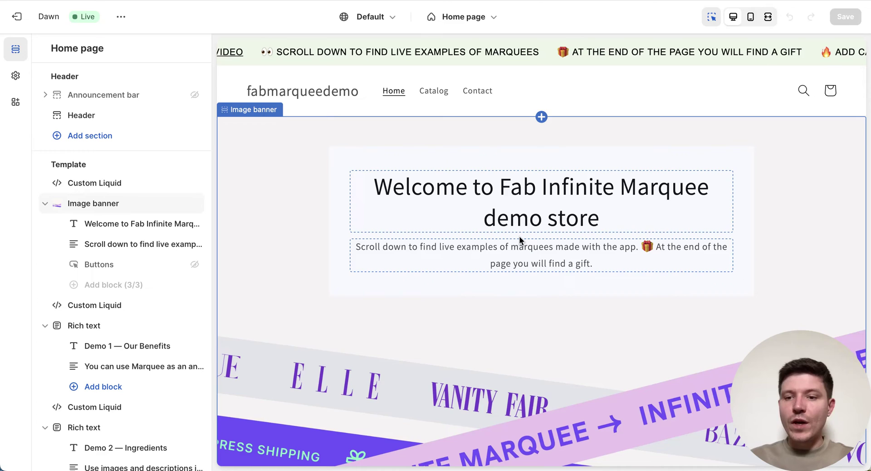
{"action": "scroll", "coordinate": [116, 272], "scroll_direction": "down", "scroll_amount": 10}
{"action": "scroll", "coordinate": [117, 272], "scroll_direction": "down", "scroll_amount": 8}
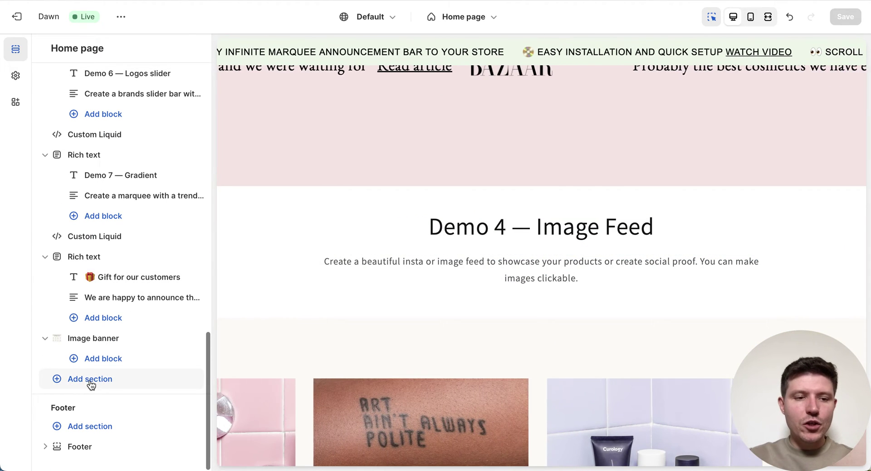
{"action": "left_click", "coordinate": [90, 382]}
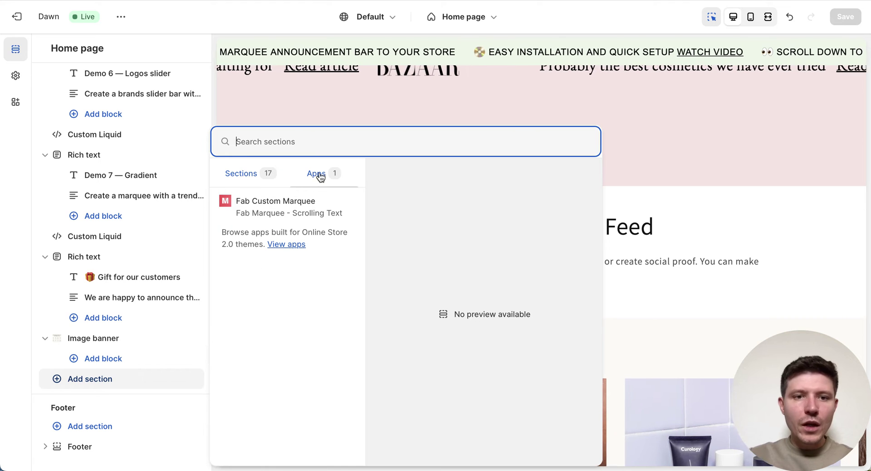
{"action": "left_click", "coordinate": [266, 176]}
{"action": "left_click", "coordinate": [325, 175]}
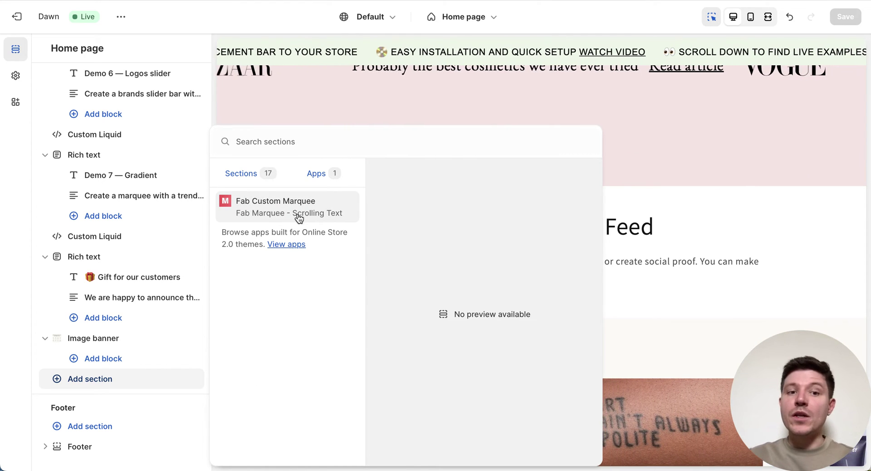
{"action": "left_click", "coordinate": [263, 208]}
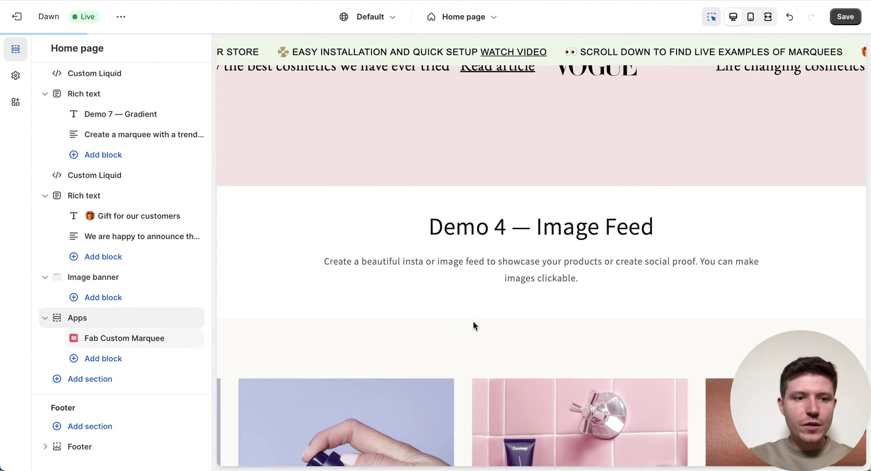
{"action": "mouse_move", "coordinate": [123, 338]}
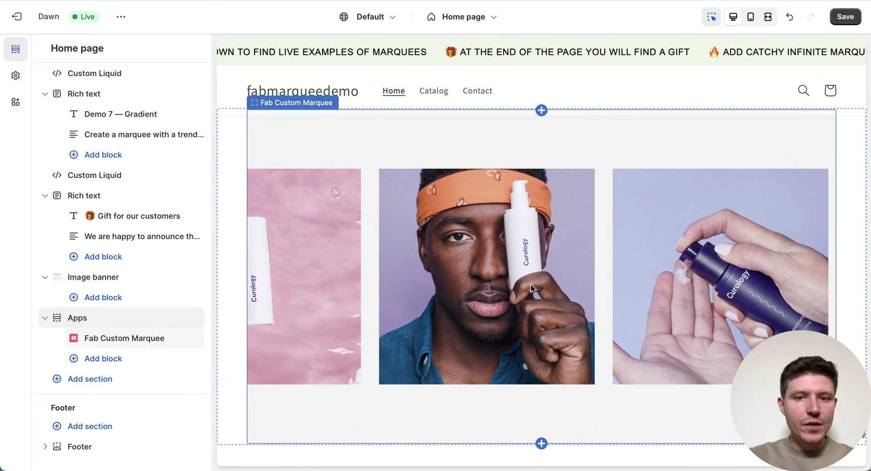
Replace the Fab Custom Marquee block's code with the copied Demo 1 (fab_marquee_353) code
{"action": "left_click", "coordinate": [111, 339]}
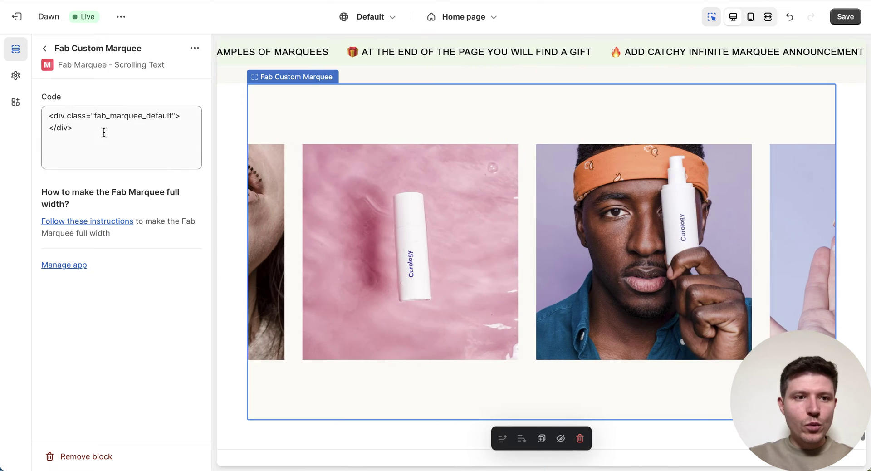
{"action": "left_click", "coordinate": [103, 130]}
{"action": "key", "text": "ctrl+a"}
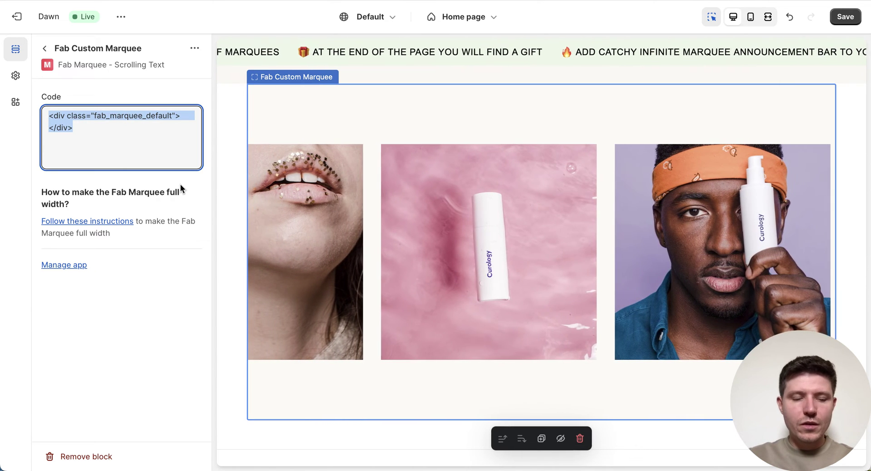
{"action": "key", "text": "ctrl+v"}
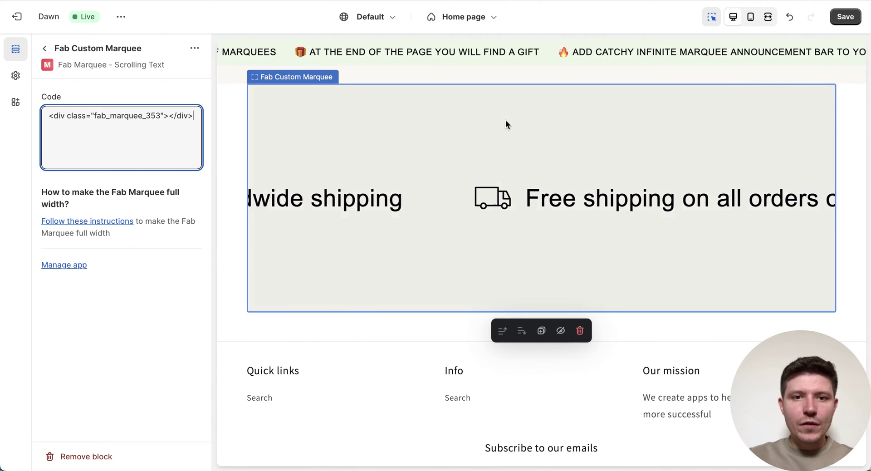
{"action": "left_click", "coordinate": [44, 51]}
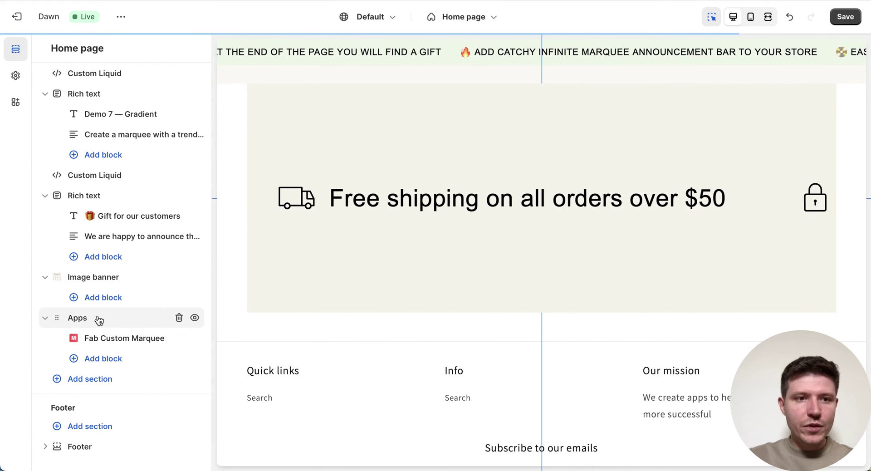
Uncheck 'Make section margins the same as theme' on the Apps section for a full-width bar
{"action": "left_click", "coordinate": [99, 319]}
{"action": "left_click", "coordinate": [47, 88]}
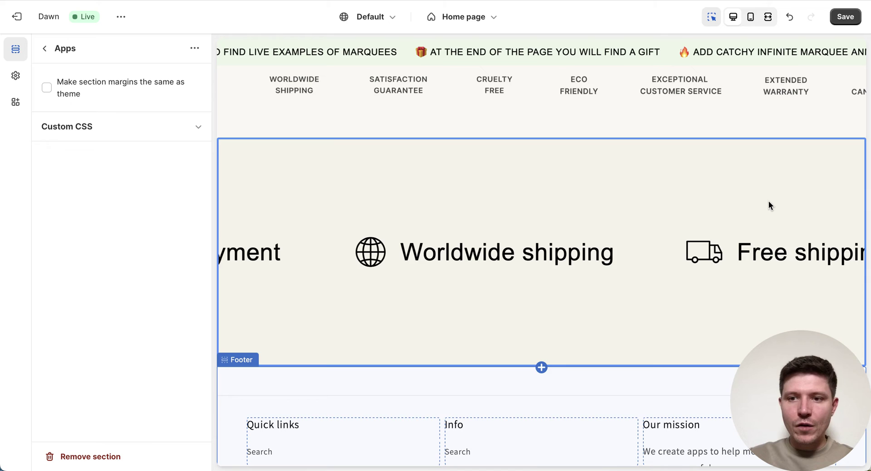
{"action": "left_click", "coordinate": [48, 50]}
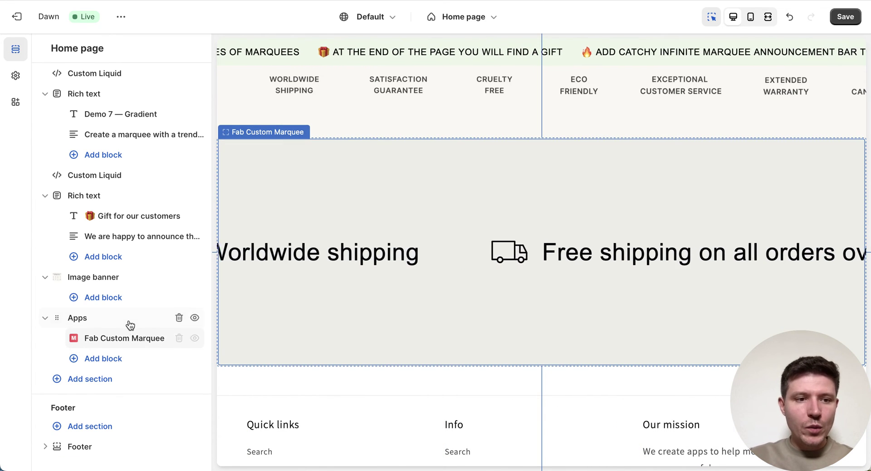
{"action": "mouse_move", "coordinate": [122, 318]}
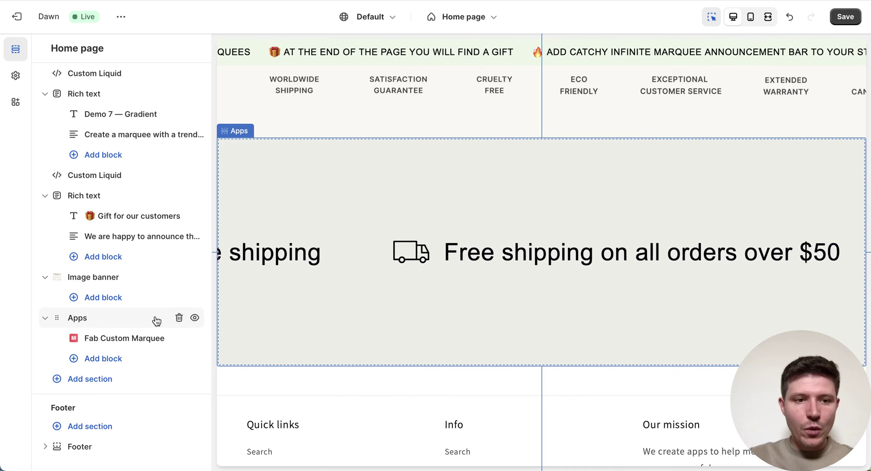
Move the Apps section to the top of the Home template, save, and reopen Fab Marquee installation
{"action": "left_click_drag", "start_coordinate": [149, 316], "coordinate": [150, 273]}
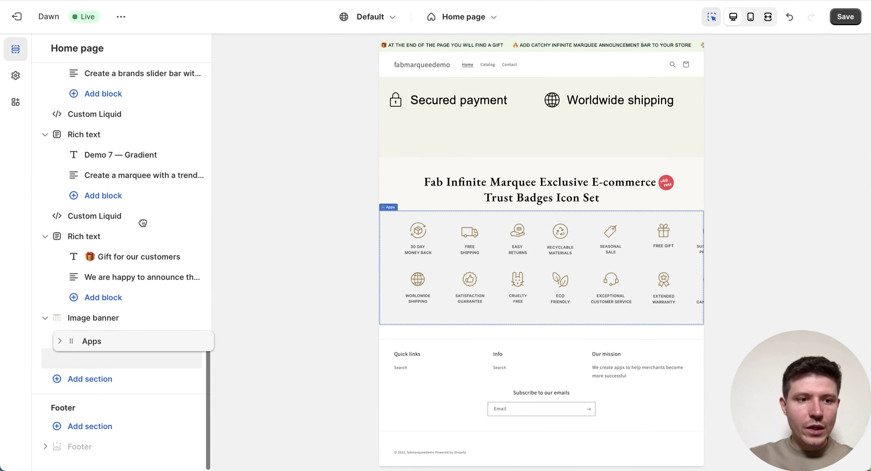
{"action": "left_click_drag", "start_coordinate": [142, 222], "coordinate": [124, 63]}
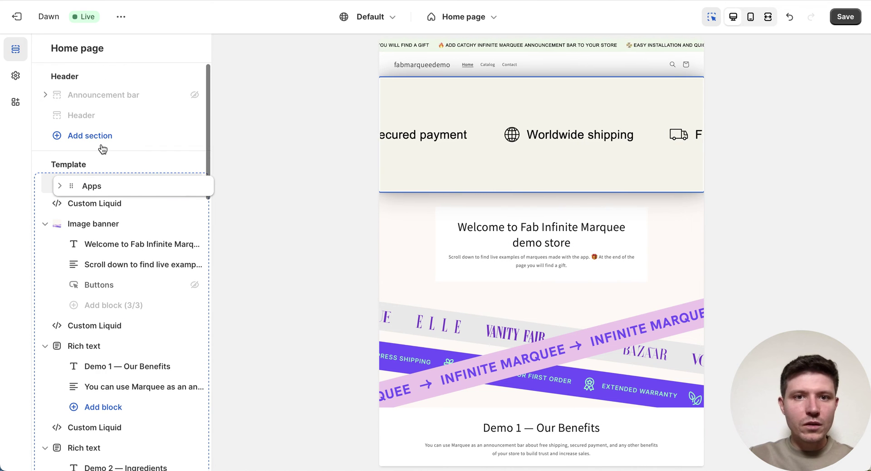
{"action": "left_click_drag", "start_coordinate": [102, 149], "coordinate": [104, 150]}
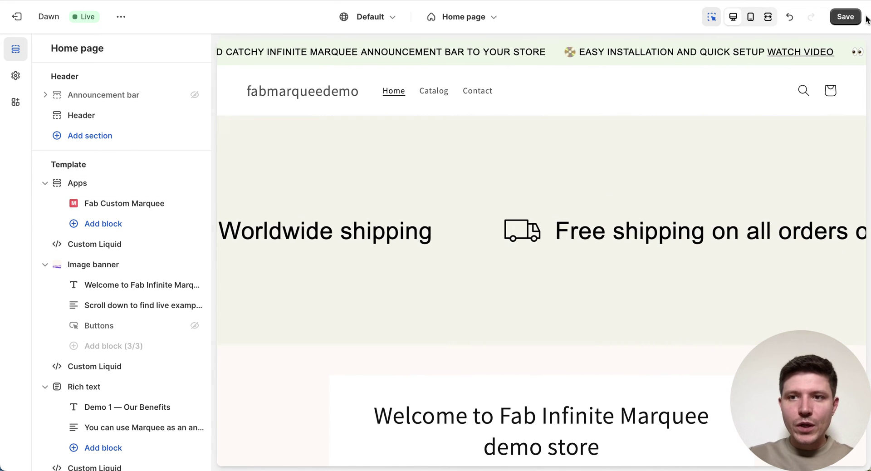
{"action": "left_click", "coordinate": [845, 16]}
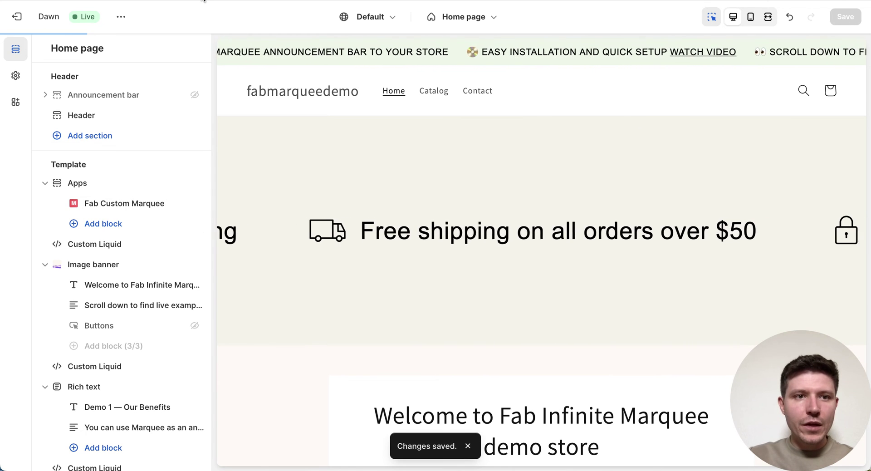
{"action": "left_click", "coordinate": [203, 0]}
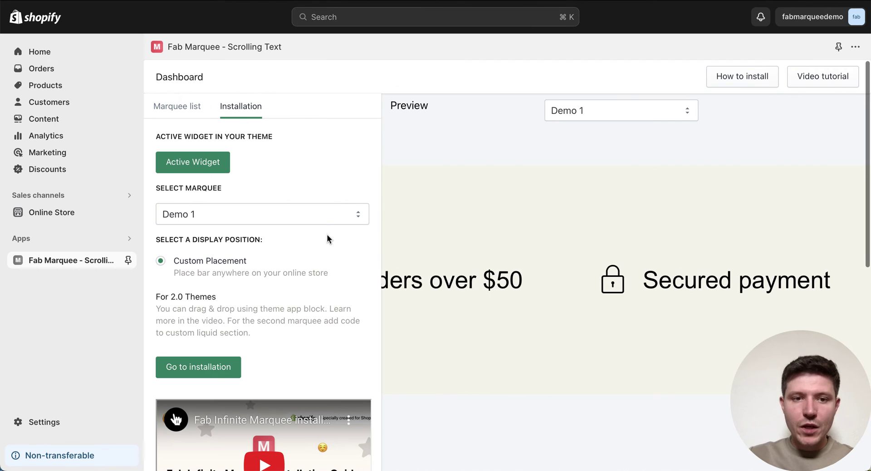
Select the Demo 2 product-image marquee and copy its older-theme embed code
{"action": "left_click", "coordinate": [320, 216]}
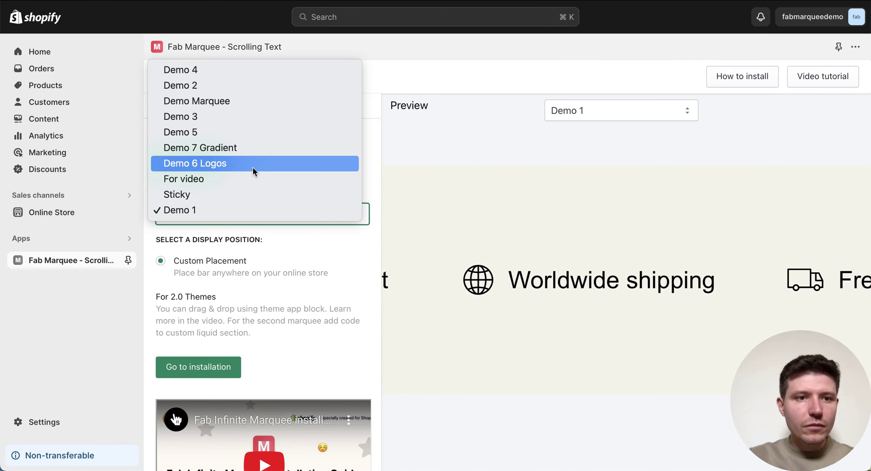
{"action": "left_click", "coordinate": [236, 86]}
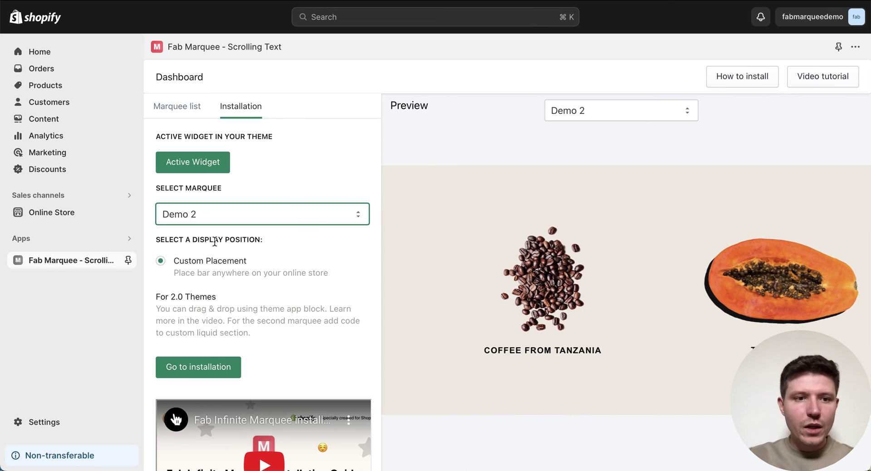
{"action": "scroll", "coordinate": [310, 282], "scroll_direction": "down", "scroll_amount": 3}
{"action": "scroll", "coordinate": [311, 282], "scroll_direction": "down", "scroll_amount": 4}
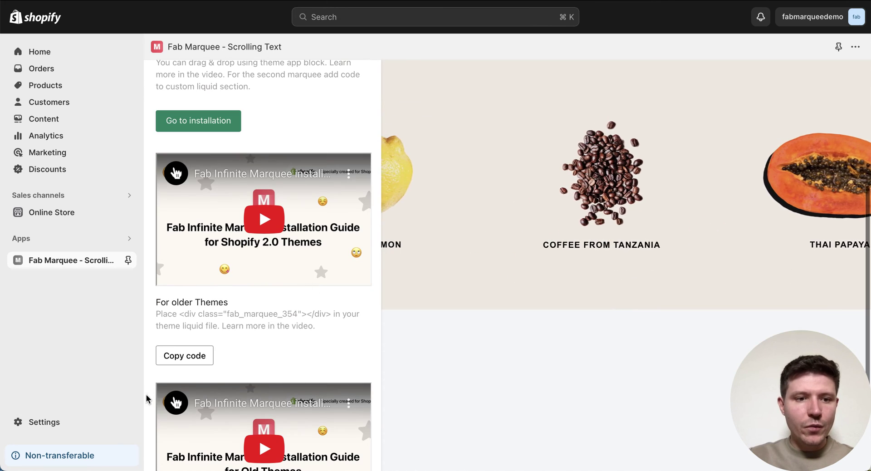
{"action": "left_click", "coordinate": [182, 356]}
{"action": "scroll", "coordinate": [299, 154], "scroll_direction": "up", "scroll_amount": 5}
{"action": "scroll", "coordinate": [298, 154], "scroll_direction": "up", "scroll_amount": 2}
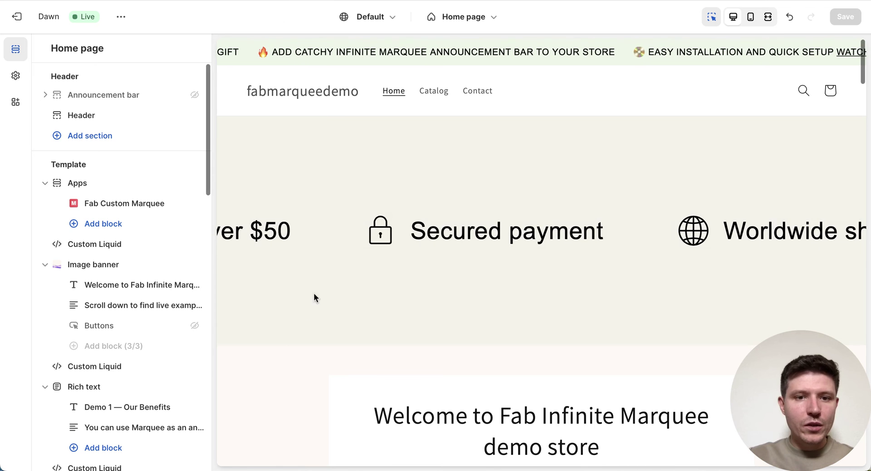
Switch the theme editor to the contact page template under Pages
{"action": "left_click", "coordinate": [485, 18]}
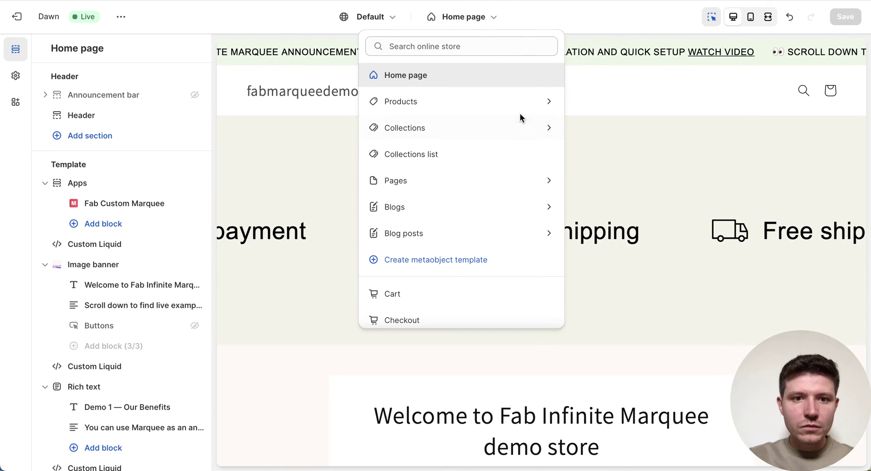
{"action": "scroll", "coordinate": [493, 220], "scroll_direction": "down", "scroll_amount": 3}
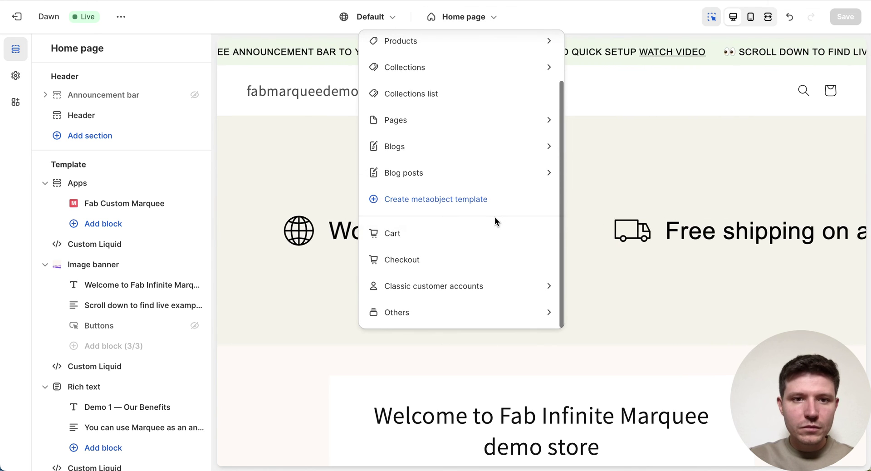
{"action": "scroll", "coordinate": [494, 218], "scroll_direction": "up", "scroll_amount": 3}
{"action": "left_click", "coordinate": [488, 180]}
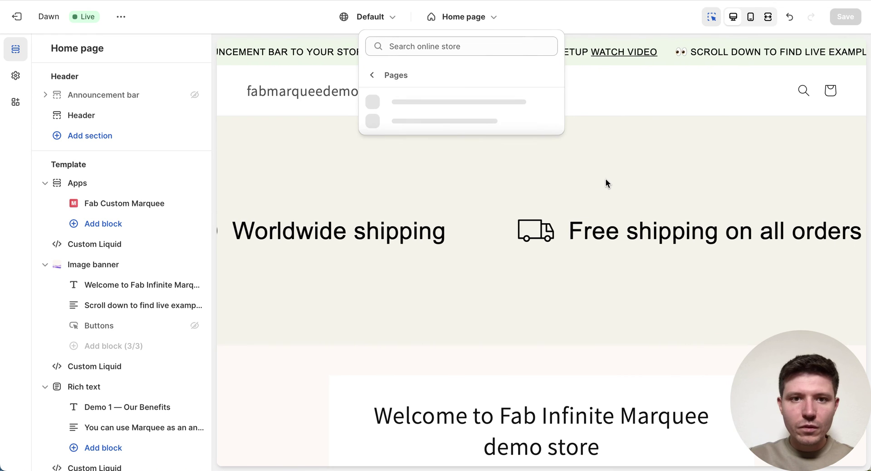
{"action": "left_click", "coordinate": [437, 137]}
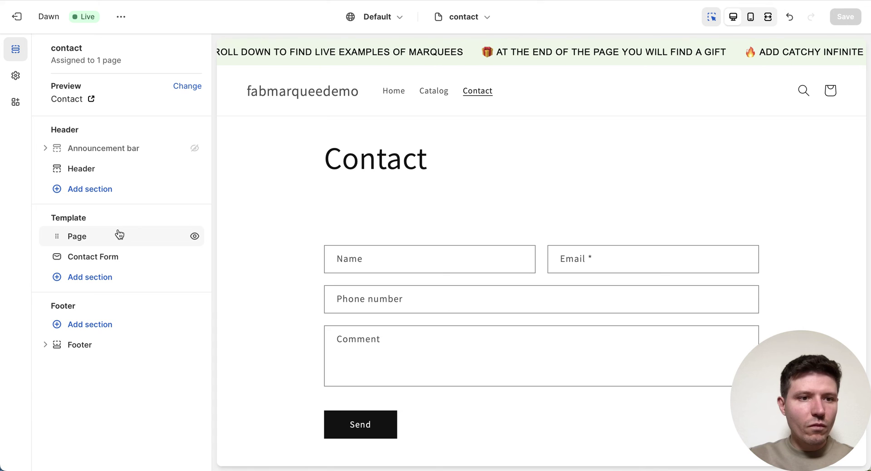
Add a Fab Custom Marquee app section to the contact page and paste in the copied Demo 2 code
{"action": "left_click", "coordinate": [96, 284]}
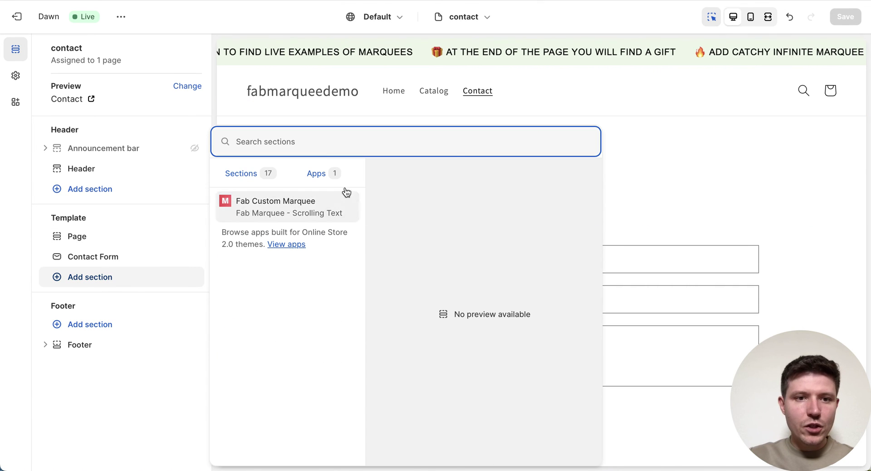
{"action": "left_click", "coordinate": [276, 197]}
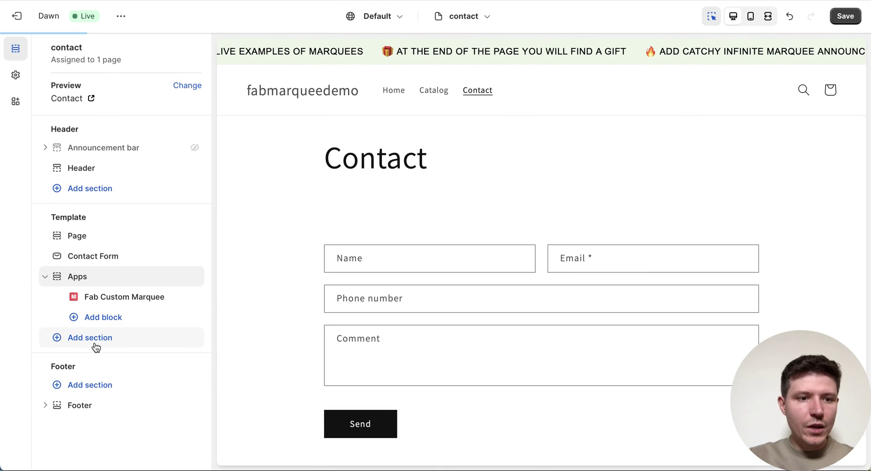
{"action": "left_click", "coordinate": [107, 297]}
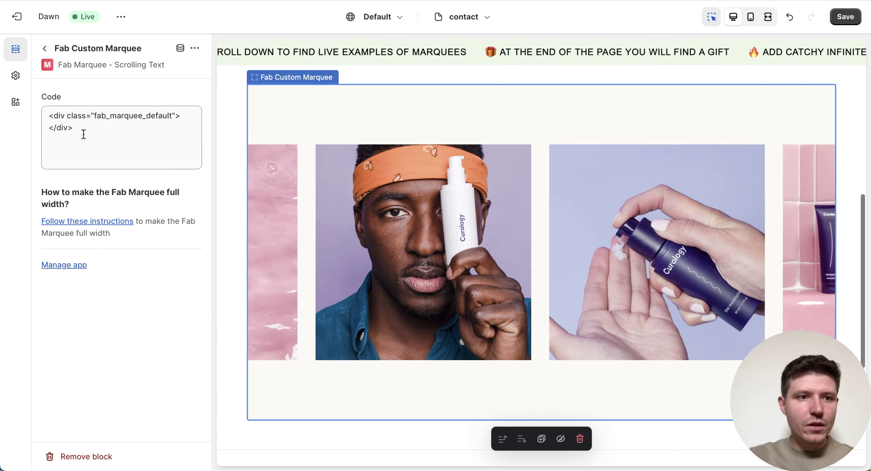
{"action": "left_click", "coordinate": [147, 151]}
{"action": "key", "text": "ctrl+a"}
{"action": "key", "text": "ctrl+v"}
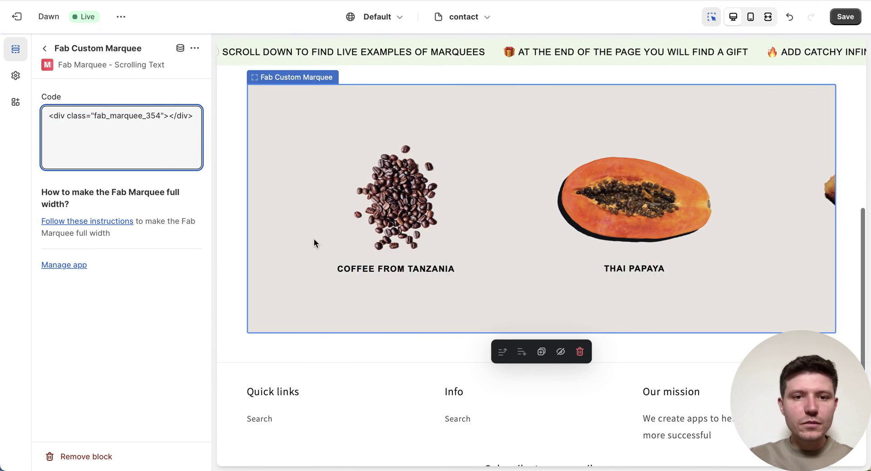
Turn off 'Make section margins the same as theme' so the marquee spans full width, and save
{"action": "left_click", "coordinate": [44, 48]}
{"action": "left_click", "coordinate": [77, 277]}
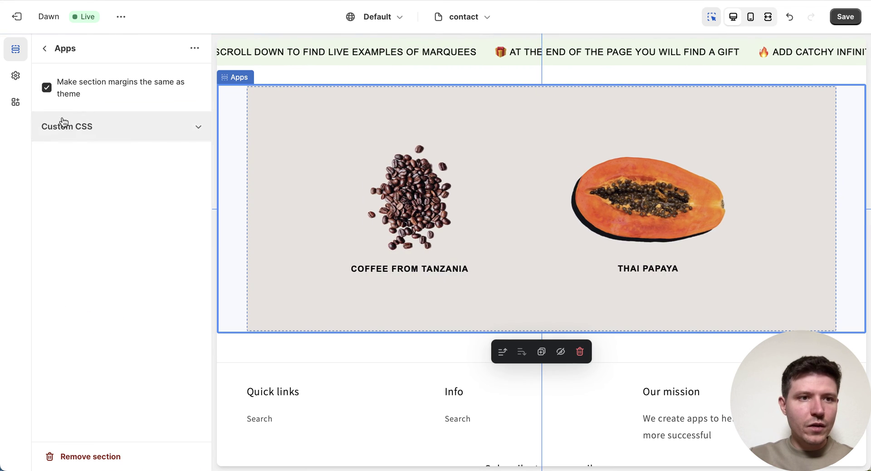
{"action": "left_click", "coordinate": [46, 87]}
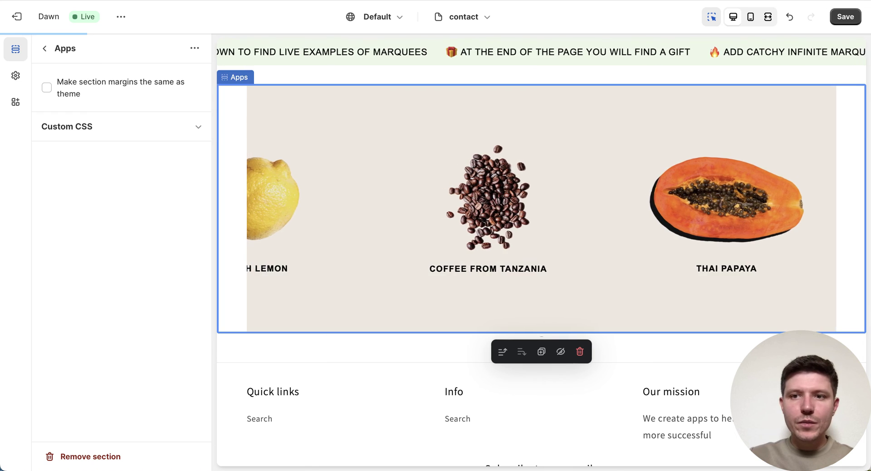
{"action": "left_click", "coordinate": [46, 48]}
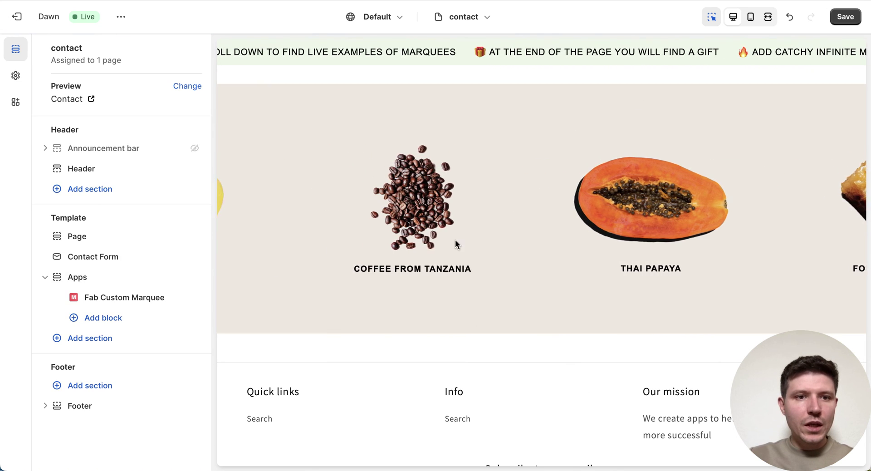
{"action": "left_click", "coordinate": [845, 16]}
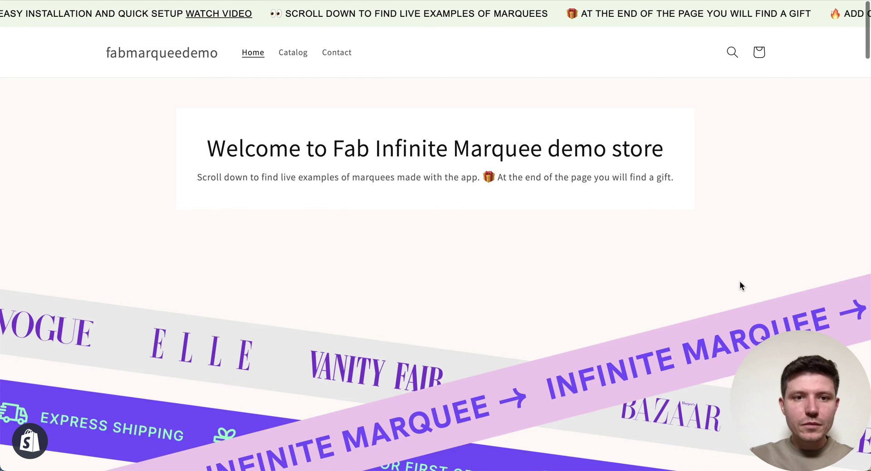
Check the home page's shipping marquee, then view the product-image marquee below the Contact page form
{"action": "scroll", "coordinate": [699, 204], "scroll_direction": "down", "scroll_amount": 1}
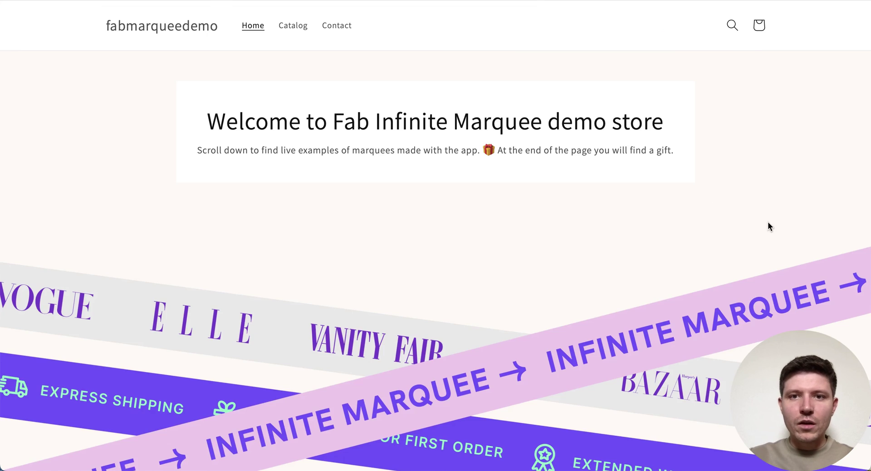
{"action": "scroll", "coordinate": [771, 222], "scroll_direction": "up", "scroll_amount": 5}
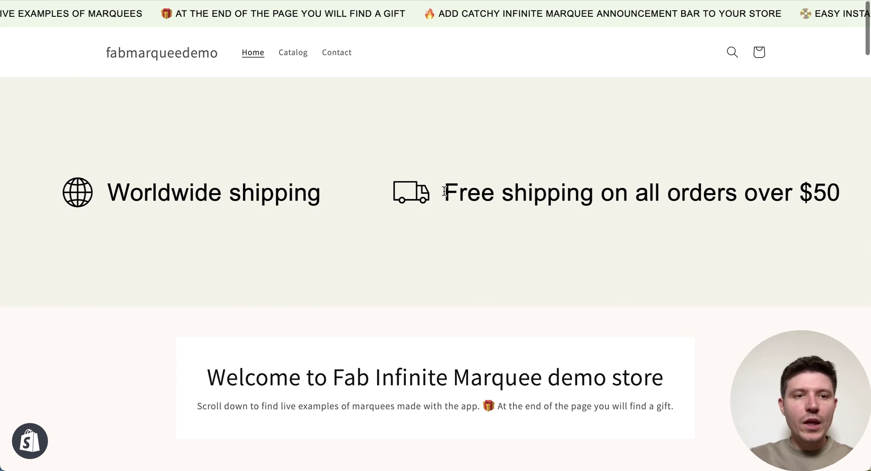
{"action": "left_click", "coordinate": [336, 54]}
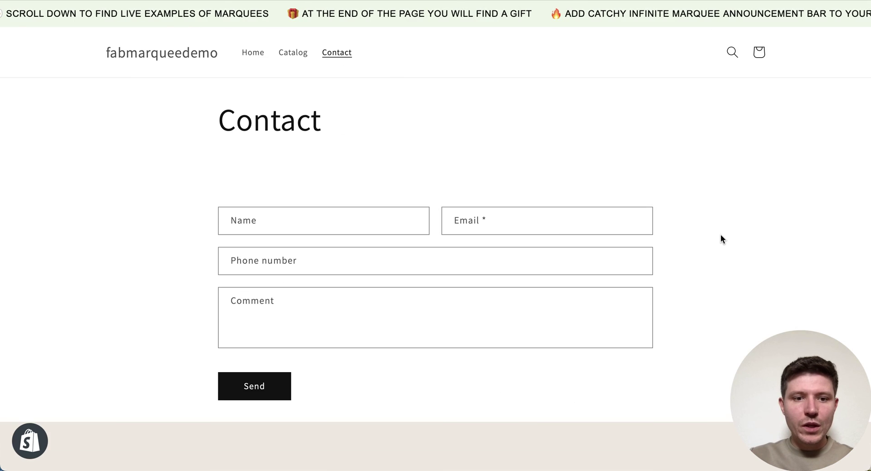
{"action": "scroll", "coordinate": [720, 239], "scroll_direction": "down", "scroll_amount": 7}
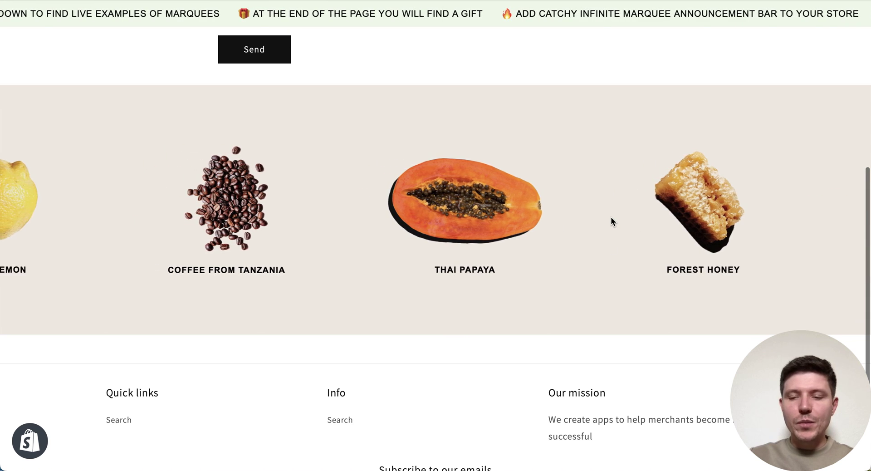